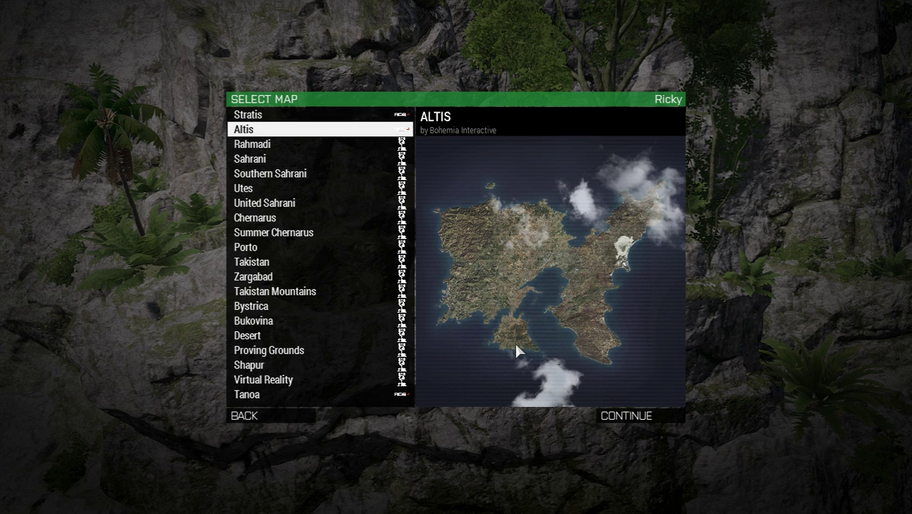
- Choose the Altis map and continue into the Eden Editor with an empty scenario
{"action": "left_click", "coordinate": [626, 415]}
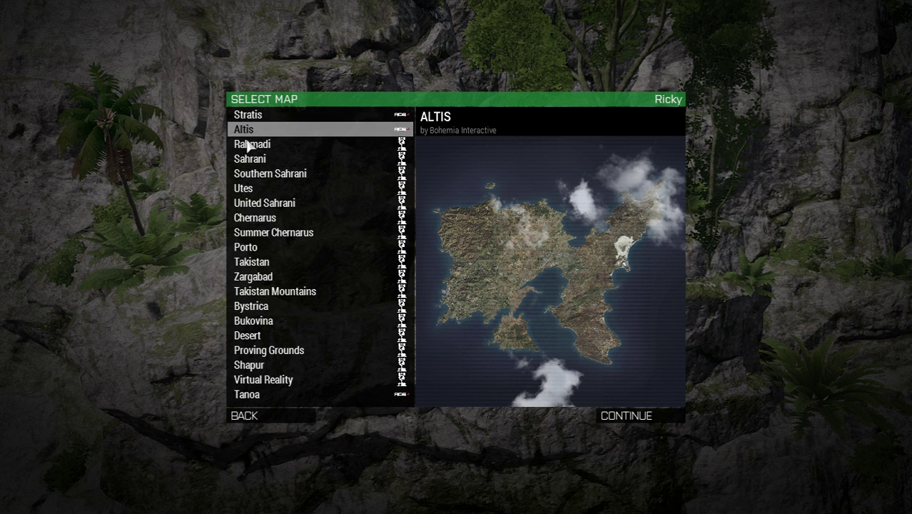
{"action": "left_click", "coordinate": [620, 417]}
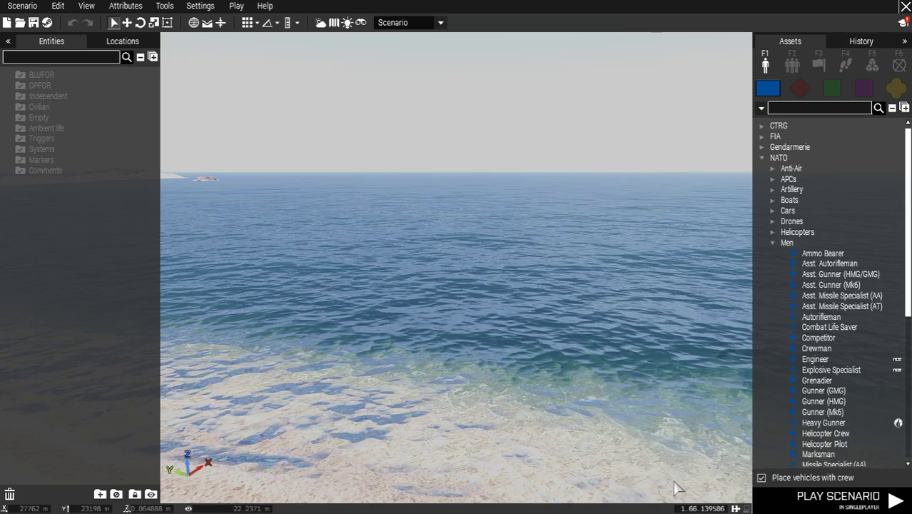
- Turn the camera toward land and zoom the 2D map in on the coast east of Molos
{"action": "scroll", "coordinate": [567, 381], "scroll_direction": "up", "scroll_amount": 5}
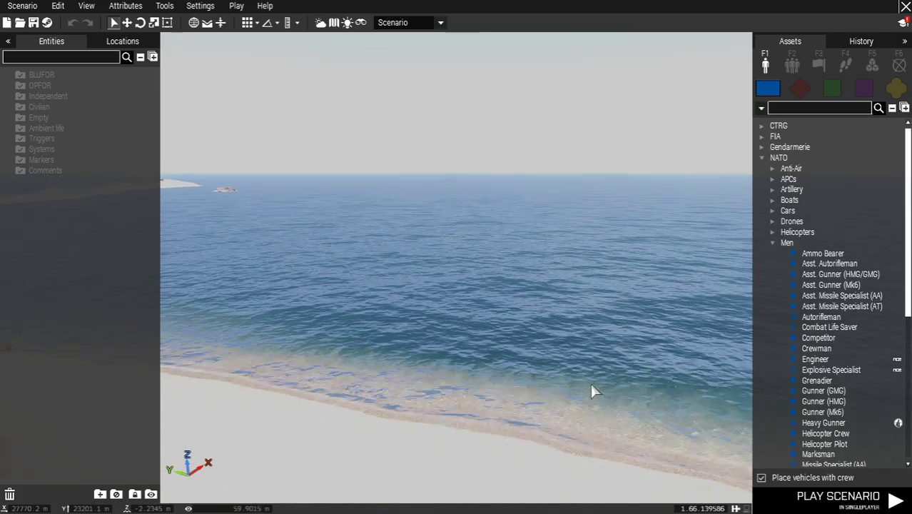
{"action": "right_click_drag", "start_coordinate": [593, 391], "coordinate": [295, 375]}
{"action": "key", "text": "m"}
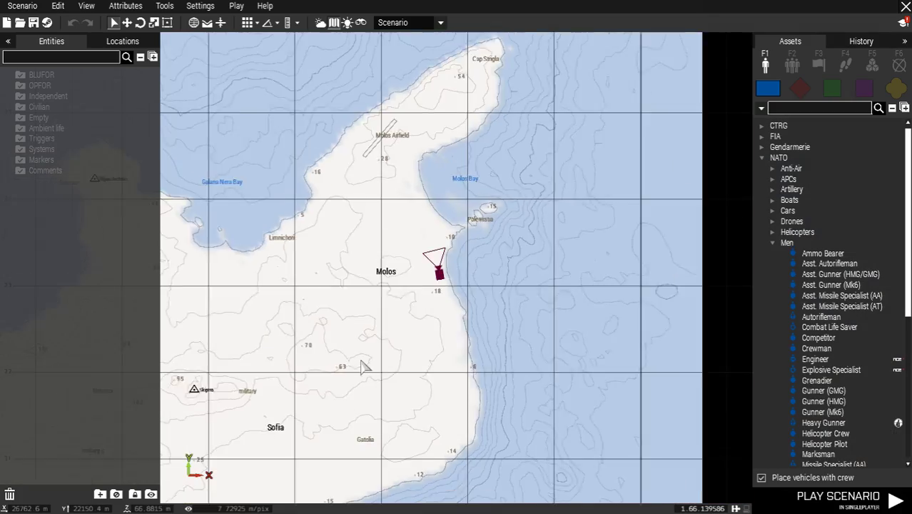
{"action": "scroll", "coordinate": [417, 286], "scroll_direction": "up", "scroll_amount": 8}
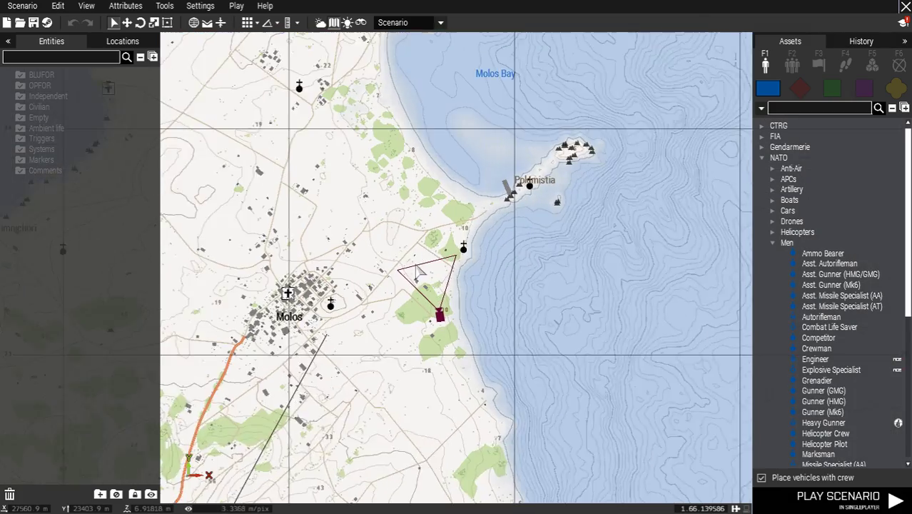
{"action": "scroll", "coordinate": [421, 271], "scroll_direction": "up", "scroll_amount": 2}
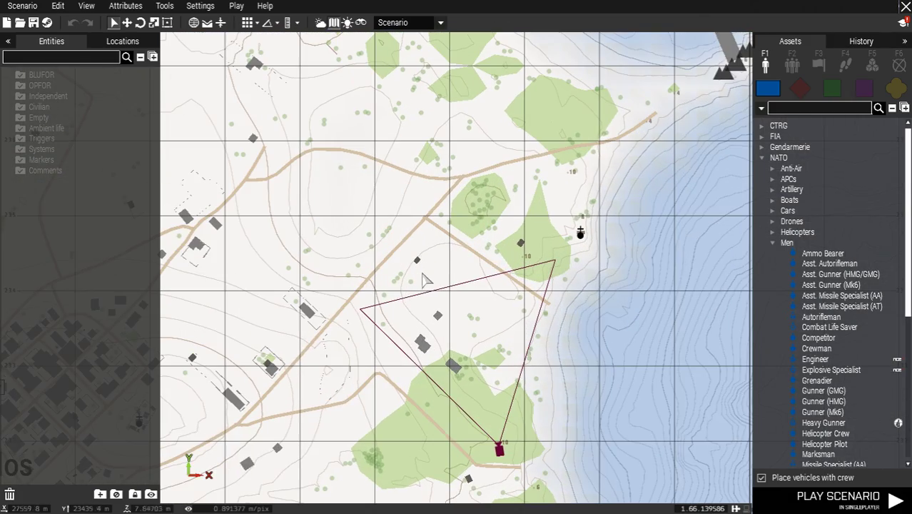
{"action": "key", "text": "m"}
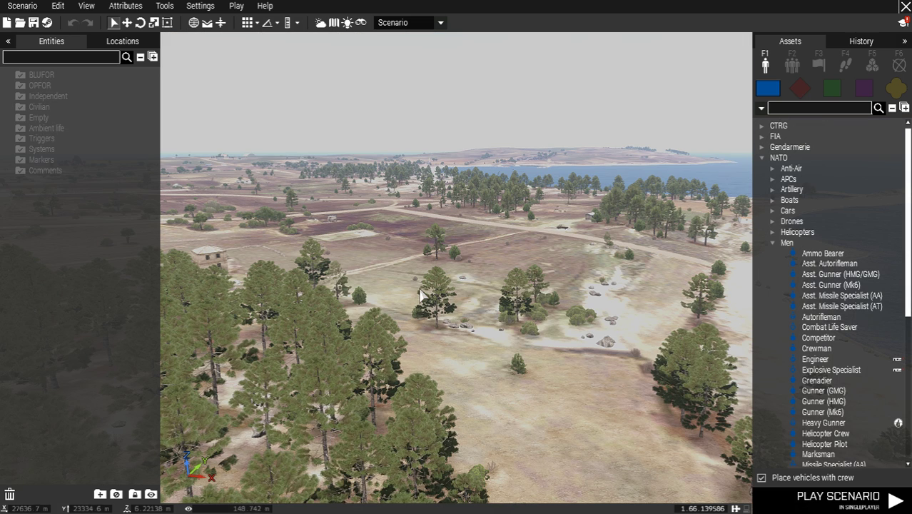
{"action": "key", "text": "m"}
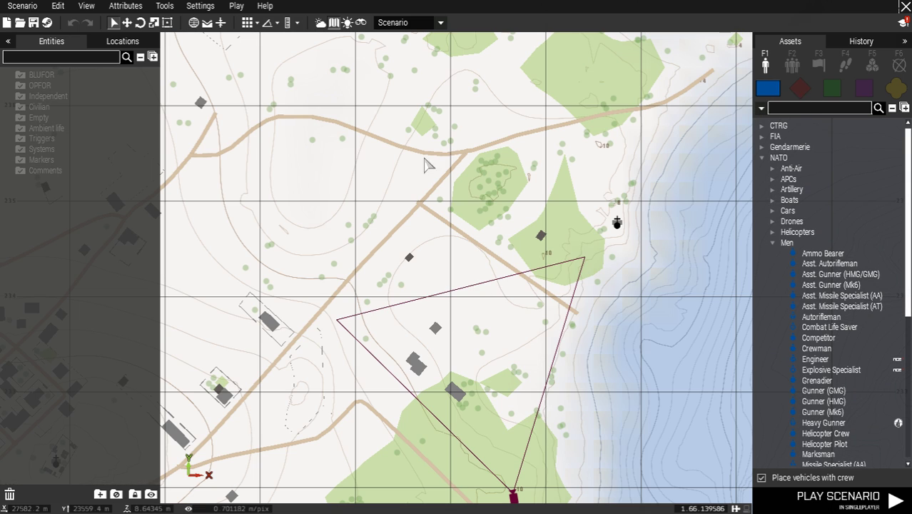
- Place a basic trigger among the houses east of Molos and check it in 3D view
{"action": "left_click", "coordinate": [818, 65]}
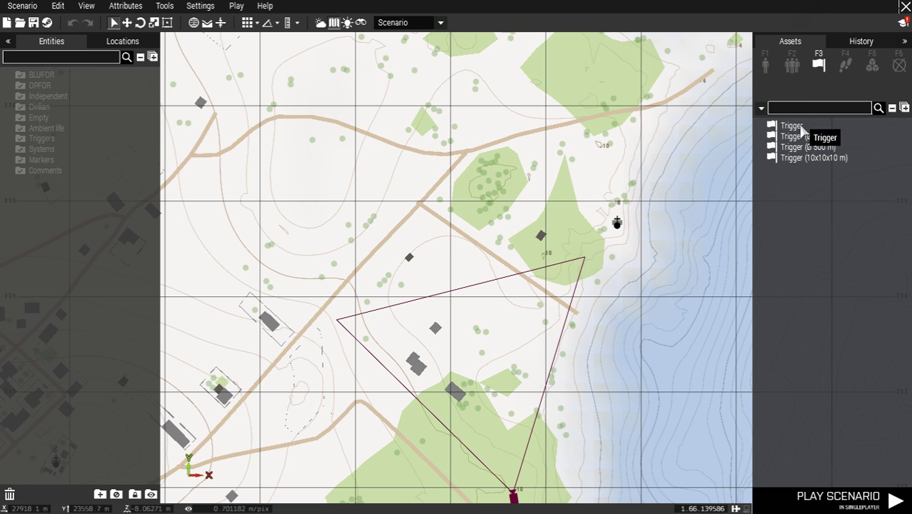
{"action": "left_click", "coordinate": [778, 126]}
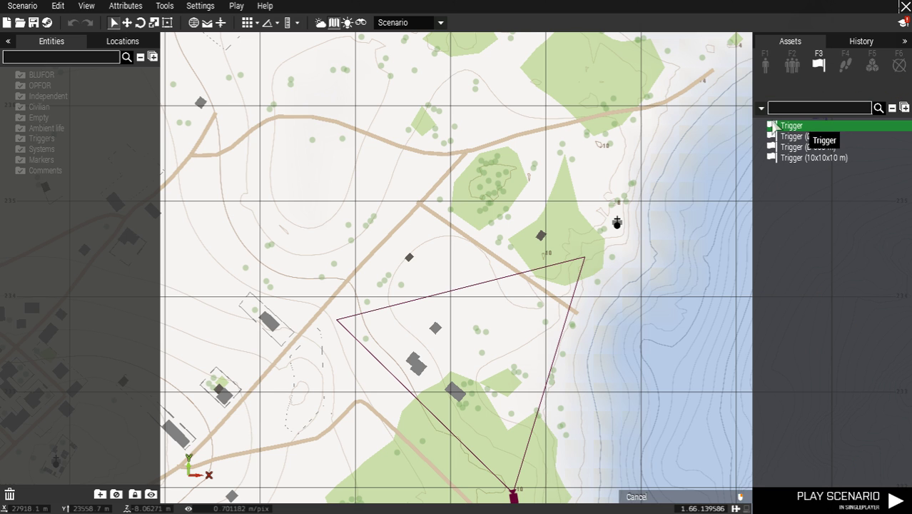
{"action": "left_click", "coordinate": [468, 345]}
{"action": "scroll", "coordinate": [471, 367], "scroll_direction": "up", "scroll_amount": 5}
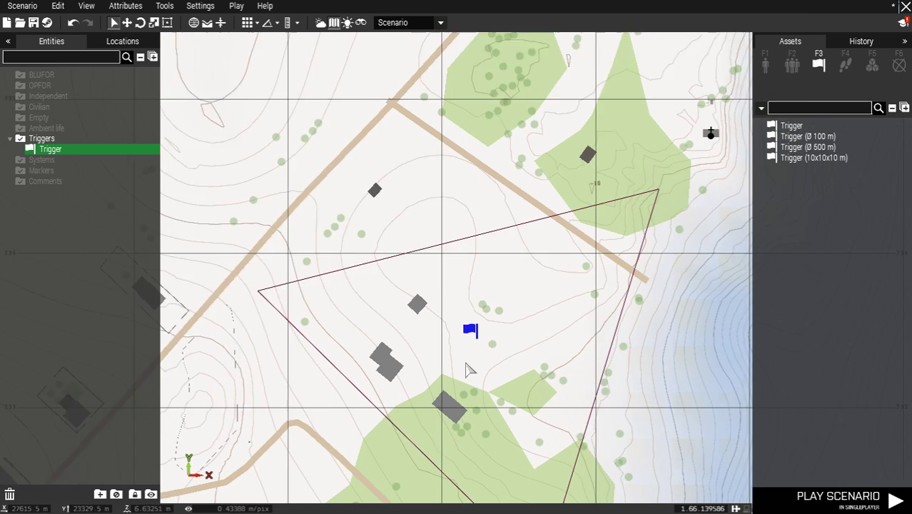
{"action": "right_click_drag", "start_coordinate": [474, 336], "coordinate": [528, 256]}
{"action": "key", "text": "m"}
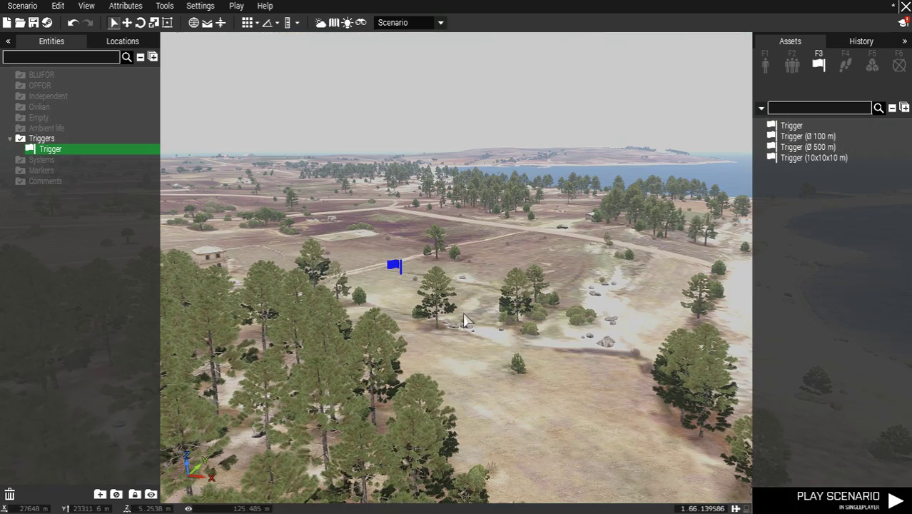
{"action": "key", "text": "a"}
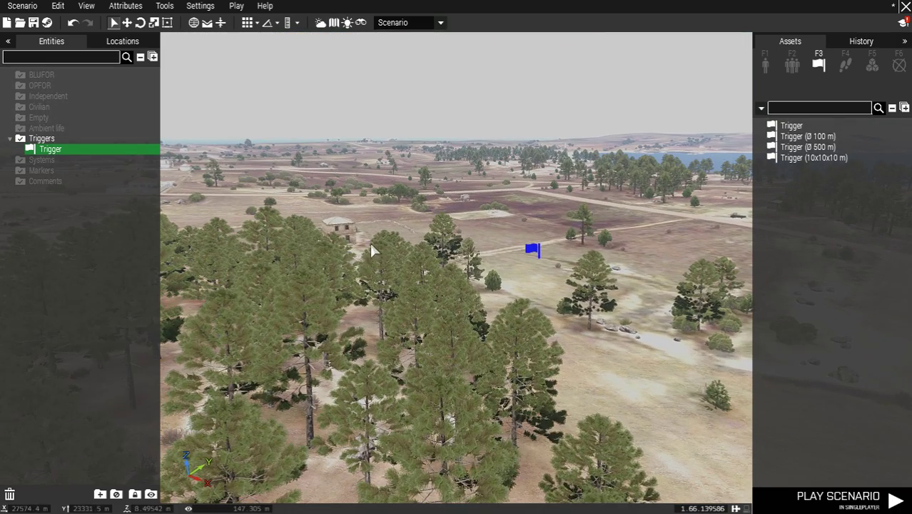
{"action": "key", "text": "w"}
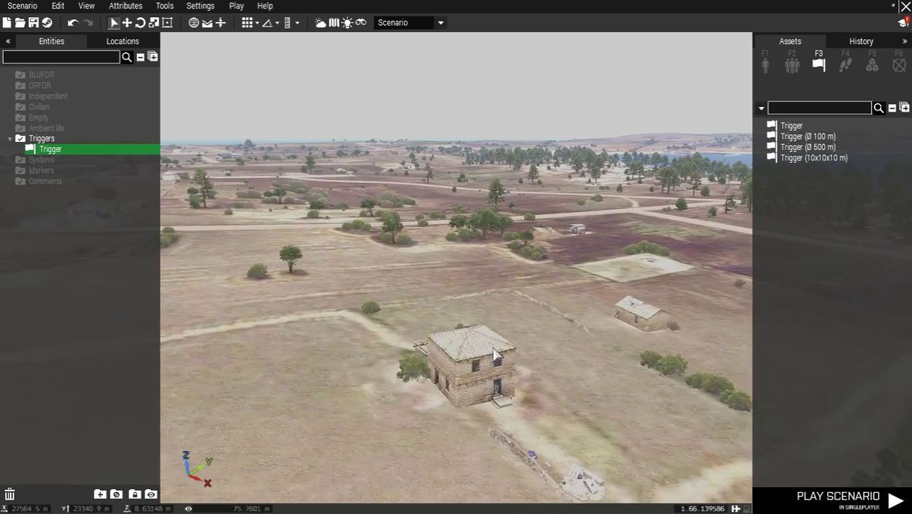
{"action": "key", "text": "m"}
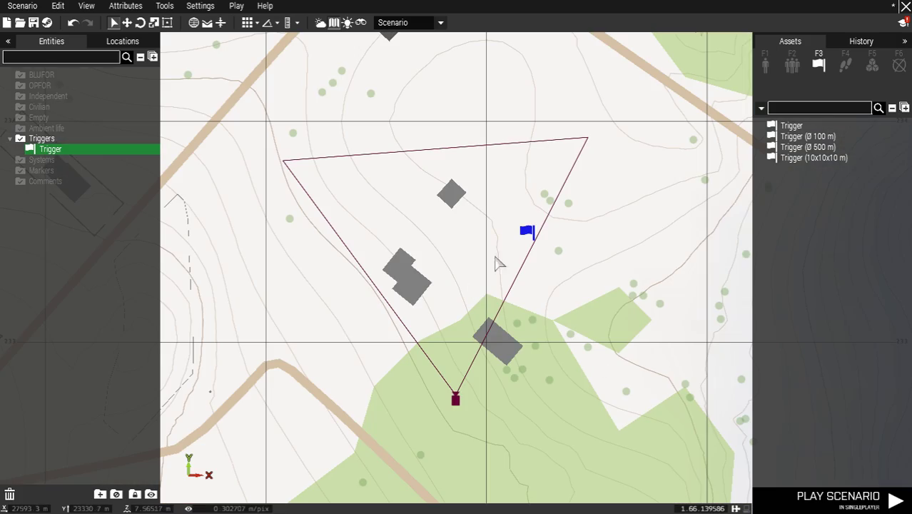
- From Systems > Intel, place Create Task and Set Task State modules inside the trigger area
{"action": "left_click", "coordinate": [873, 70]}
{"action": "left_click", "coordinate": [762, 243]}
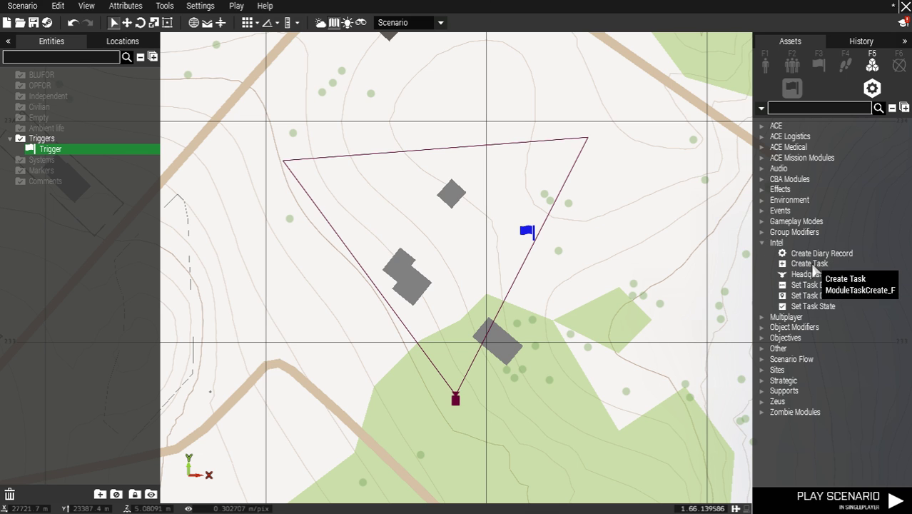
{"action": "left_click", "coordinate": [789, 264]}
{"action": "left_click", "coordinate": [438, 222]}
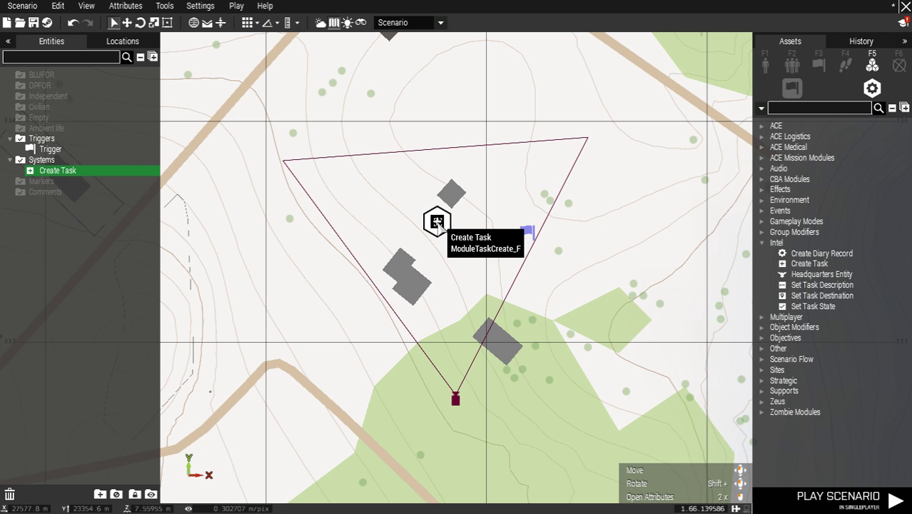
{"action": "left_click", "coordinate": [802, 307]}
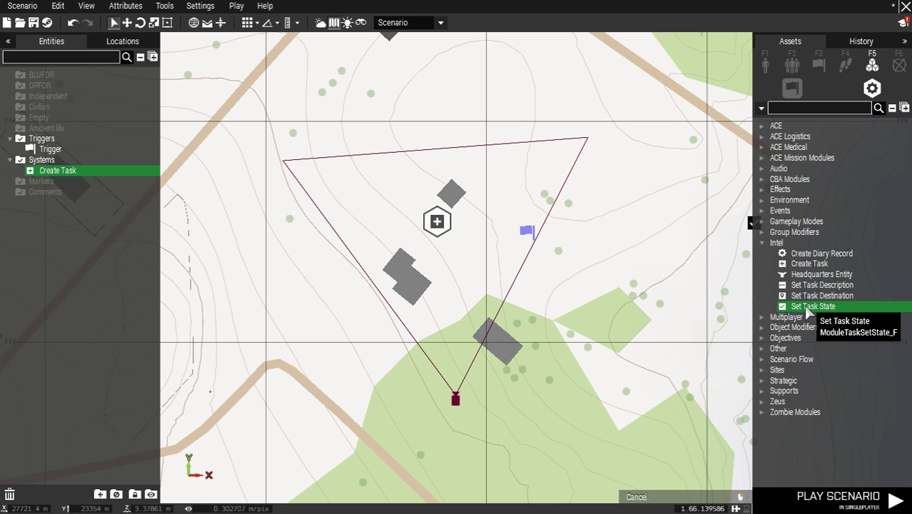
{"action": "left_click", "coordinate": [475, 272]}
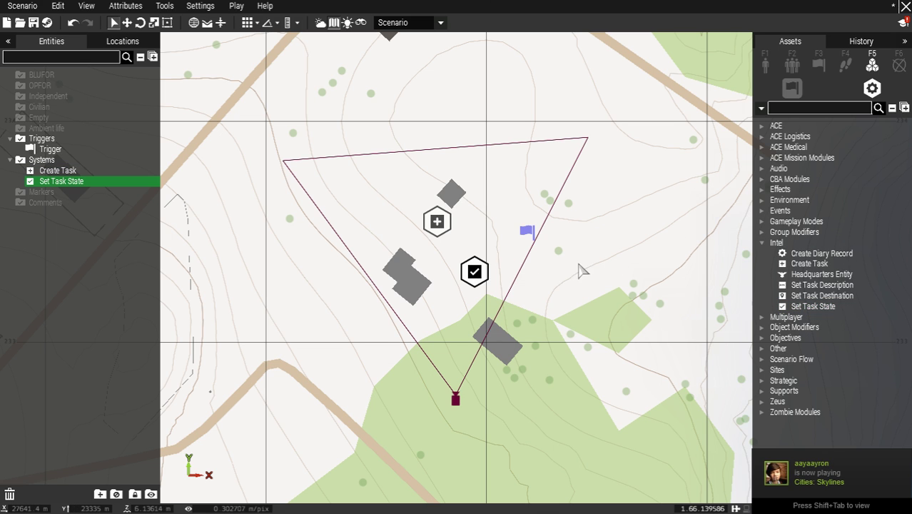
{"action": "left_click", "coordinate": [765, 65]}
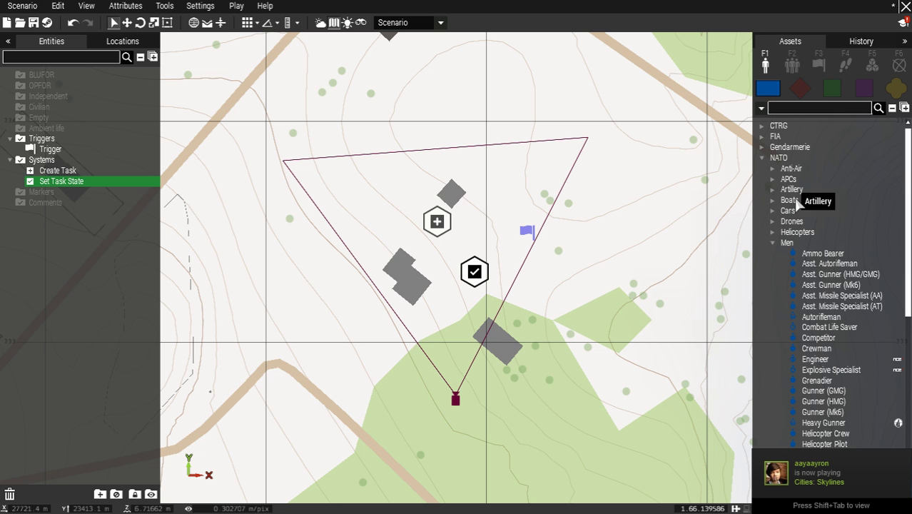
- Place a NATO Ammo Bearer (BLUFOR, Alpha 1-1) beside the house in the 3D view
{"action": "left_click", "coordinate": [821, 254]}
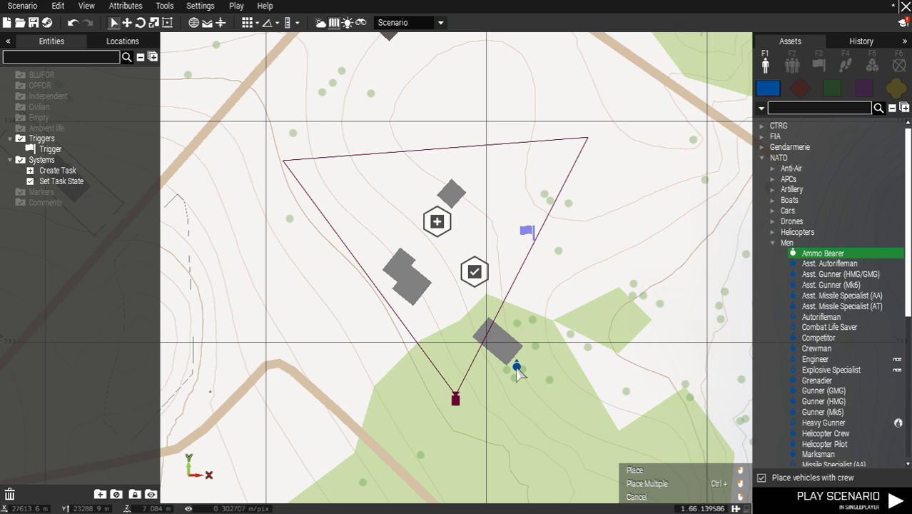
{"action": "key", "text": "m"}
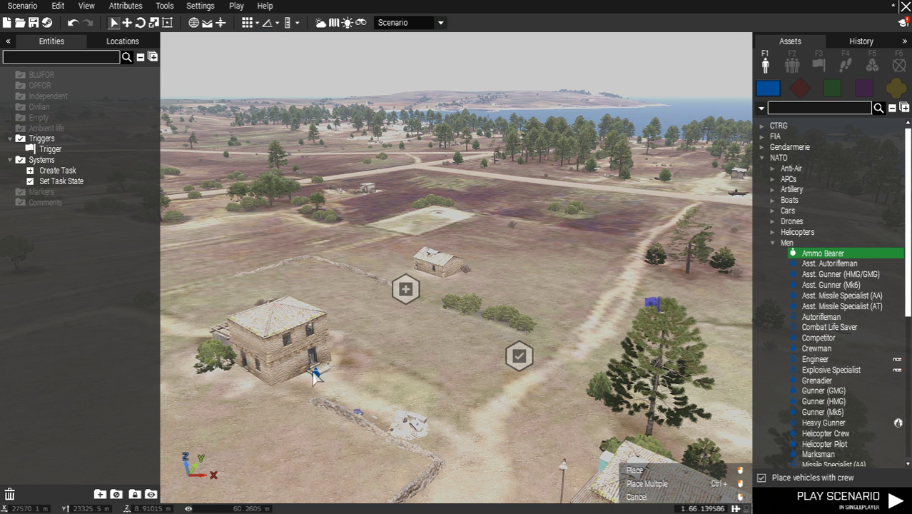
{"action": "left_click", "coordinate": [258, 392]}
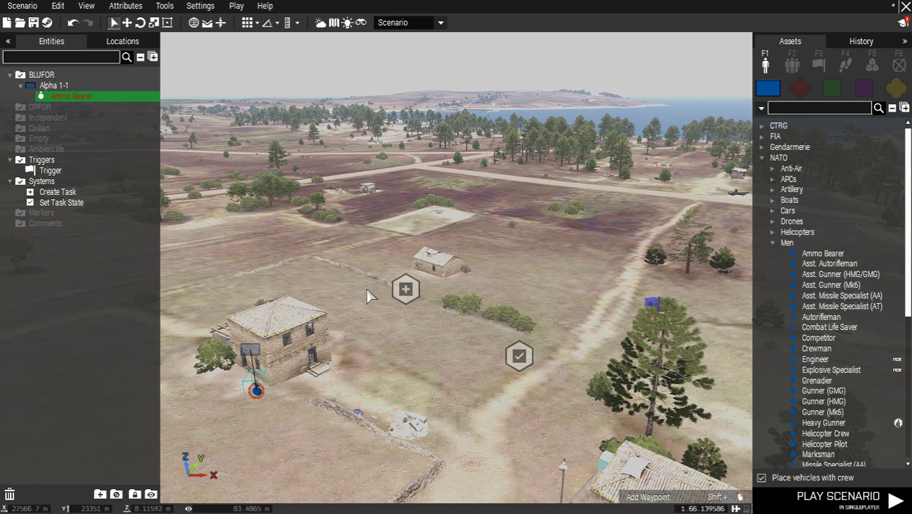
{"action": "key", "text": "m"}
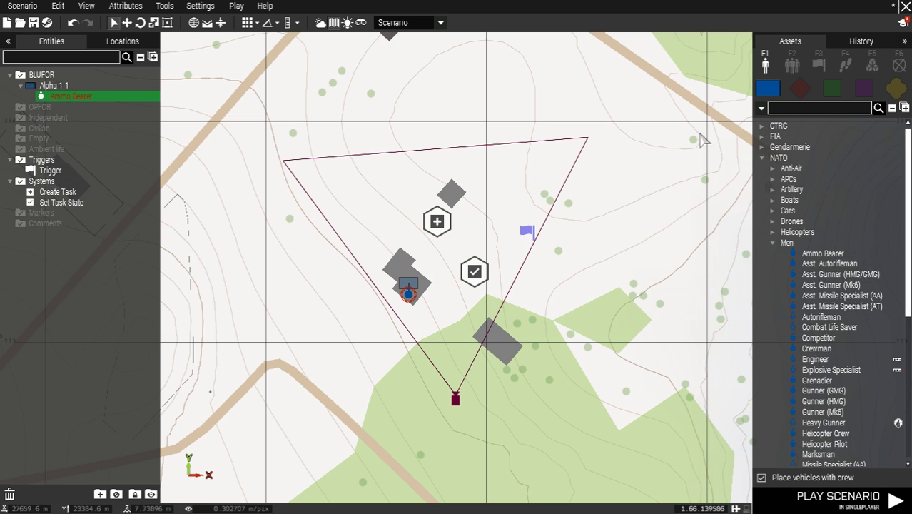
- Place an OPFOR CSAT Ammo Bearer north of the house inside the trigger area
{"action": "left_click", "coordinate": [809, 89]}
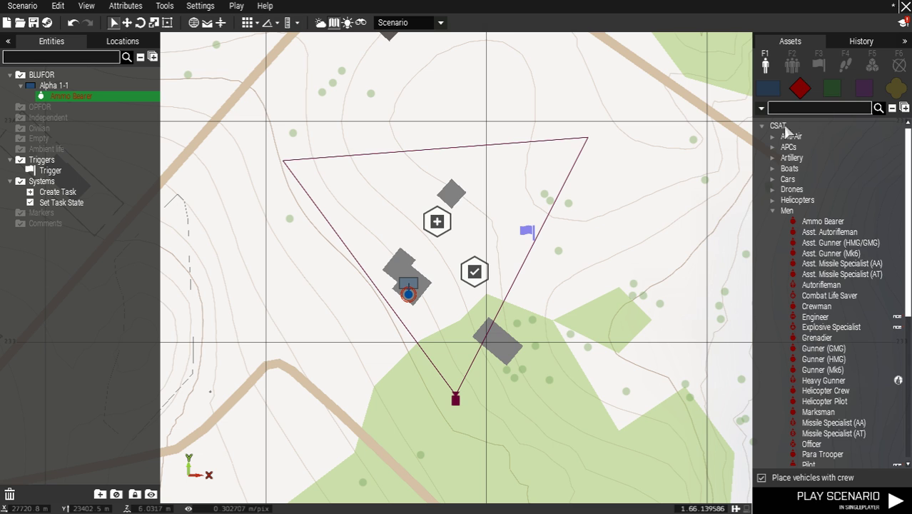
{"action": "left_click", "coordinate": [809, 224]}
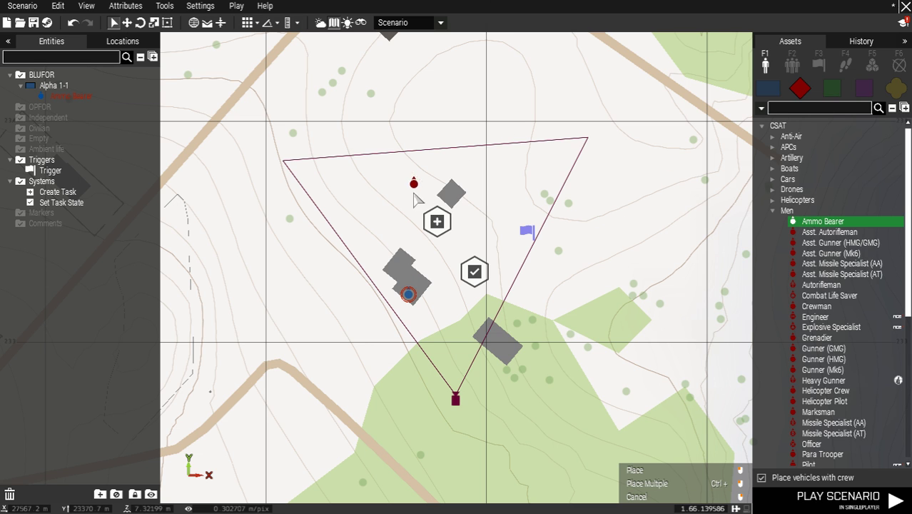
{"action": "left_click", "coordinate": [421, 245]}
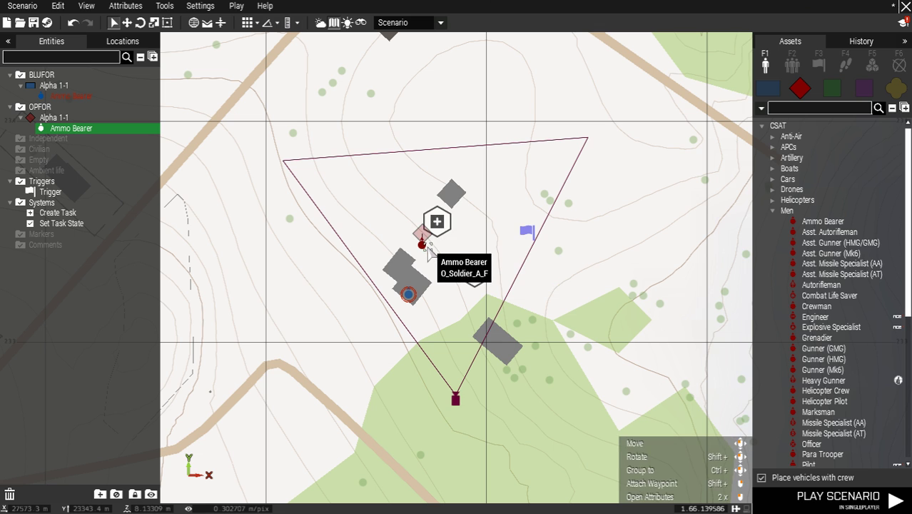
{"action": "scroll", "coordinate": [446, 277], "scroll_direction": "up", "scroll_amount": 3}
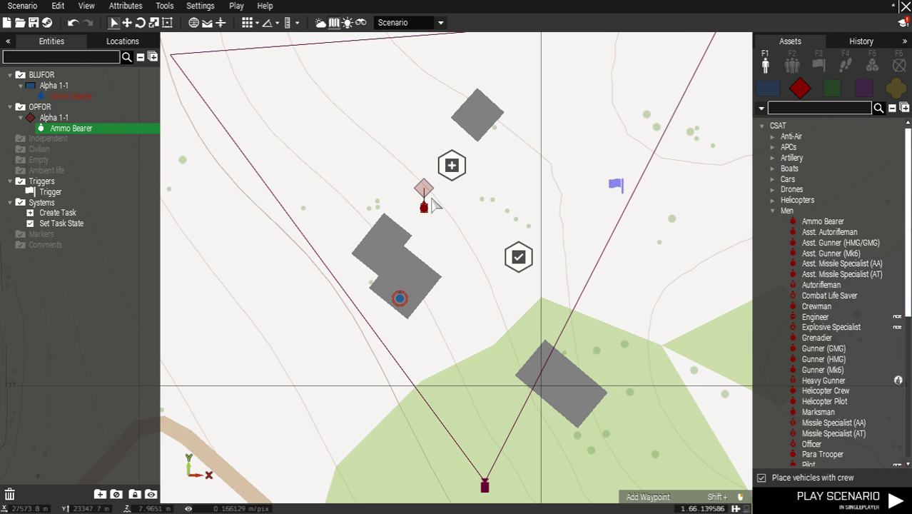
{"action": "key", "text": "m"}
{"action": "scroll", "coordinate": [315, 386], "scroll_direction": "up", "scroll_amount": 6}
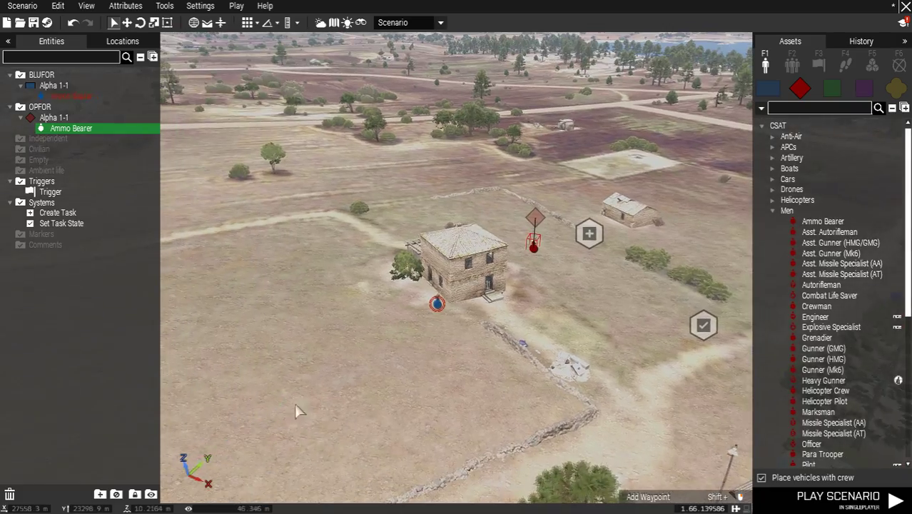
{"action": "scroll", "coordinate": [476, 267], "scroll_direction": "down", "scroll_amount": 5}
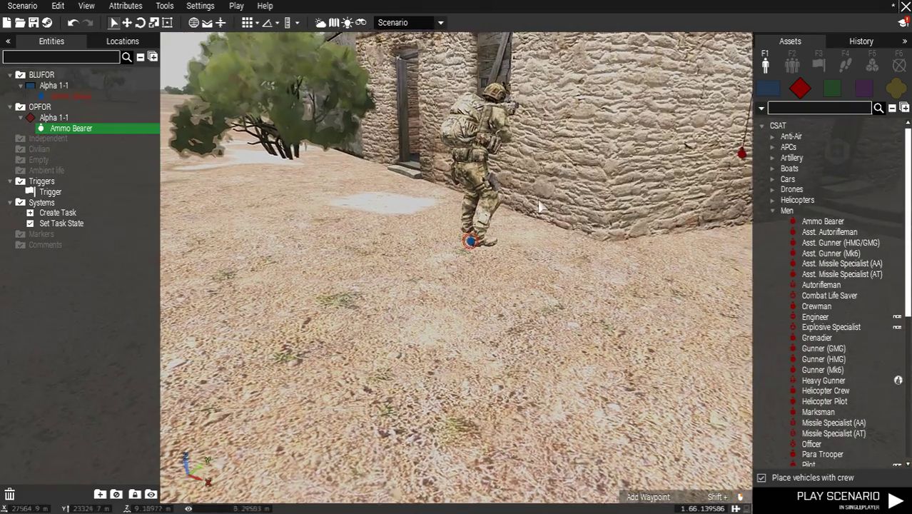
{"action": "scroll", "coordinate": [570, 187], "scroll_direction": "down", "scroll_amount": 10}
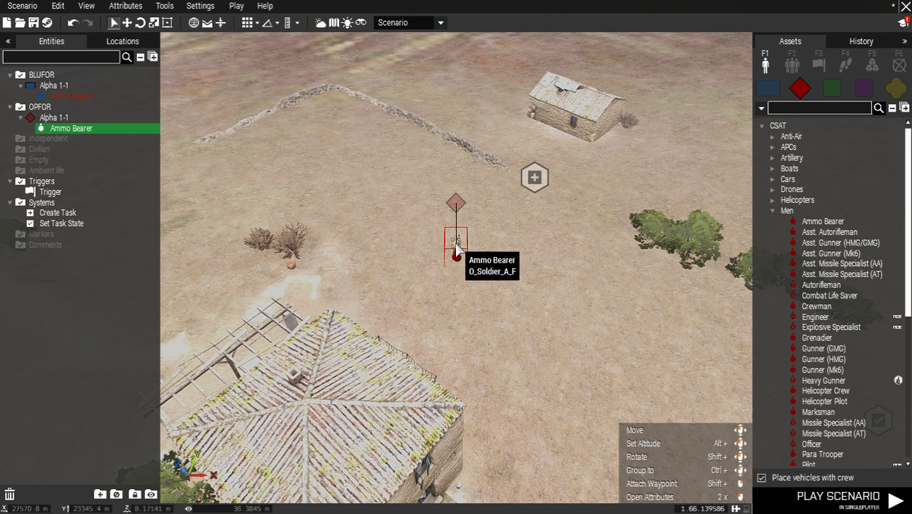
- Set the enemy Ammo Bearer's variable name to e1 in its attributes
{"action": "double_click", "coordinate": [457, 251]}
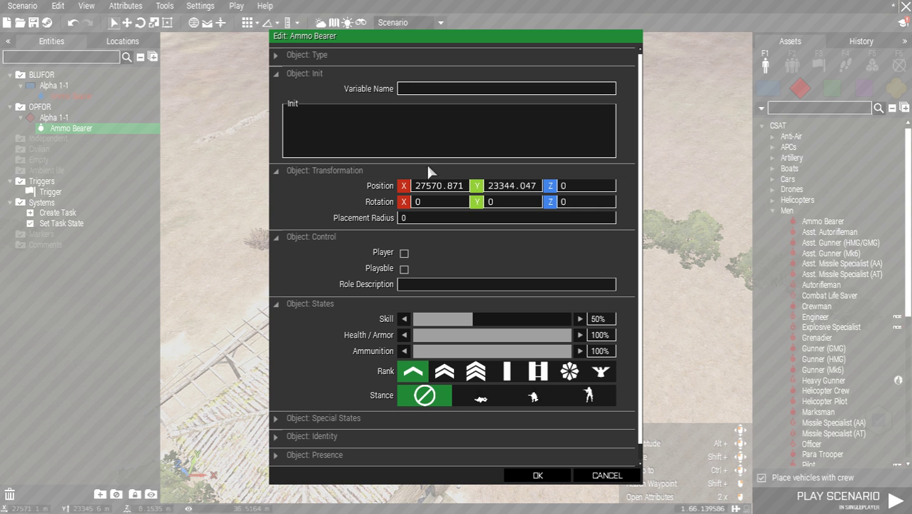
{"action": "left_click", "coordinate": [423, 90]}
{"action": "left_click", "coordinate": [557, 476]}
{"action": "key", "text": "s"}
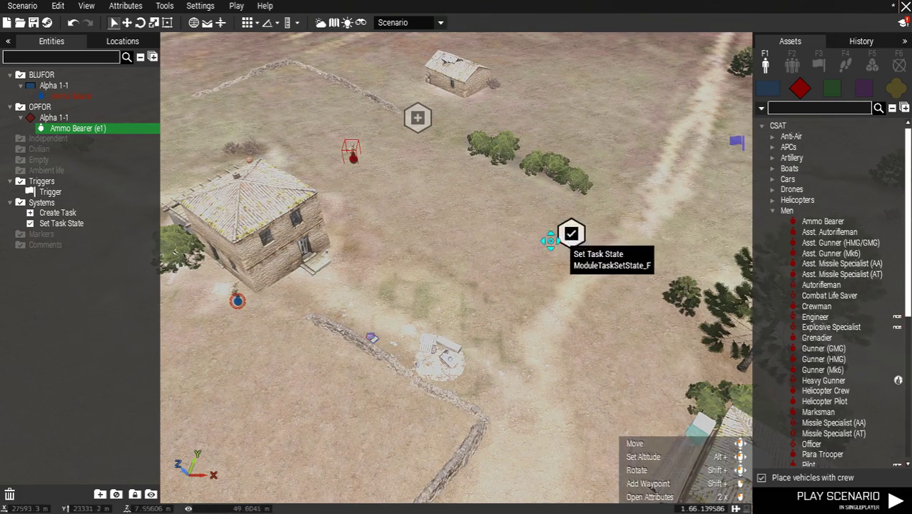
- Drag the Set Task State module, trigger and Create Task module together beside the house
{"action": "left_click_drag", "start_coordinate": [572, 232], "coordinate": [405, 266]}
{"action": "left_click_drag", "start_coordinate": [737, 142], "coordinate": [441, 216]}
{"action": "left_click_drag", "start_coordinate": [418, 118], "coordinate": [352, 156]}
{"action": "left_click_drag", "start_coordinate": [404, 265], "coordinate": [350, 216]}
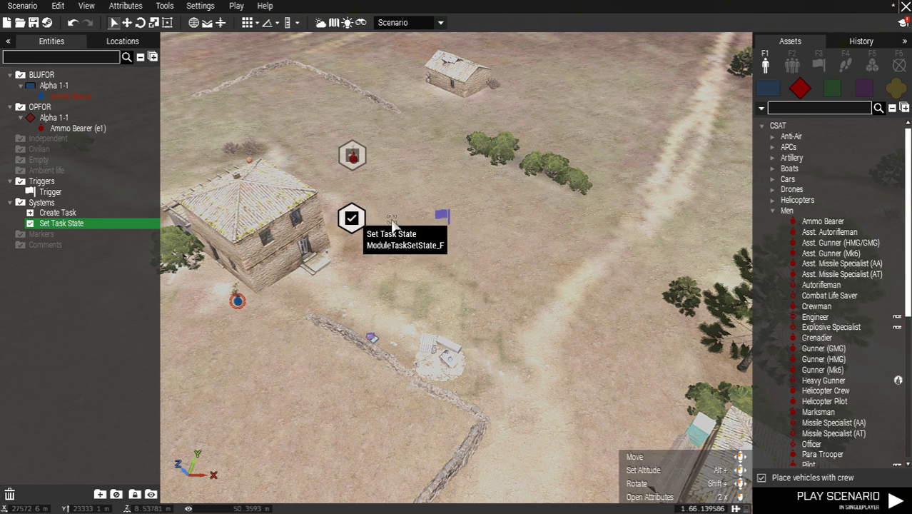
{"action": "left_click_drag", "start_coordinate": [442, 216], "coordinate": [399, 175]}
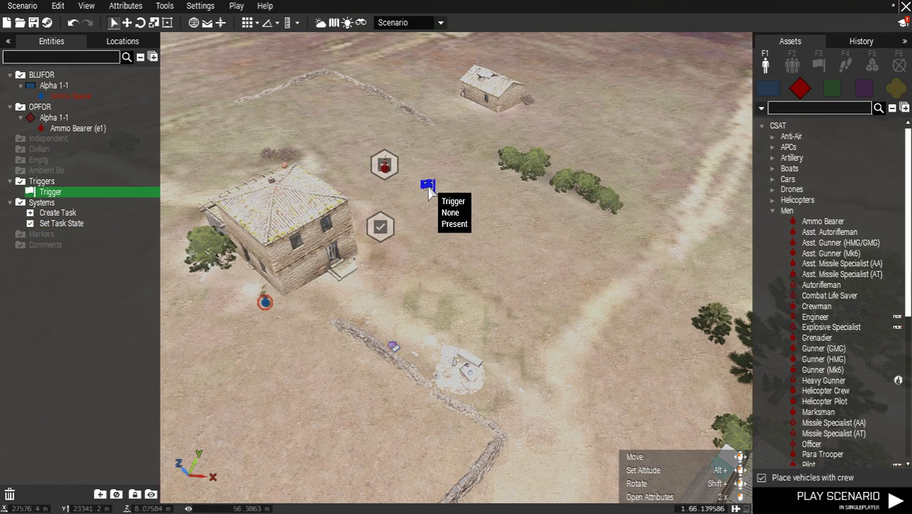
- Change the trigger's condition from 'this' to '!alive p1'
{"action": "double_click", "coordinate": [430, 193]}
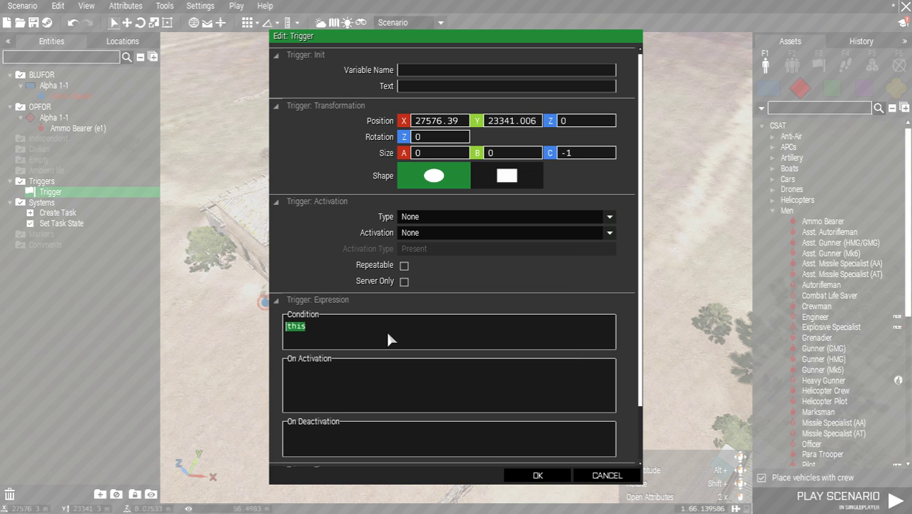
{"action": "type", "text": "!alive p1"}
{"action": "left_click", "coordinate": [561, 476]}
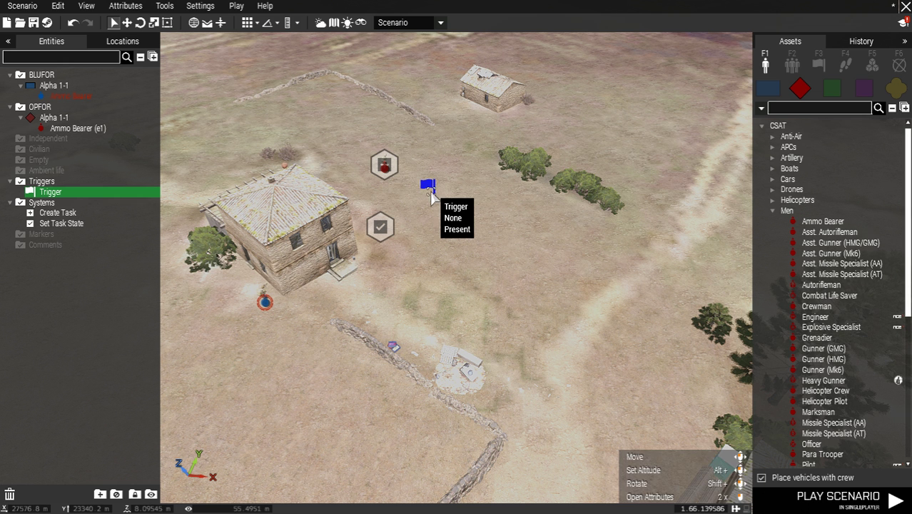
- Give Create Task ID task1, title 'Kill the soldier', description 'Kill him', state Assigned
{"action": "double_click", "coordinate": [384, 165]}
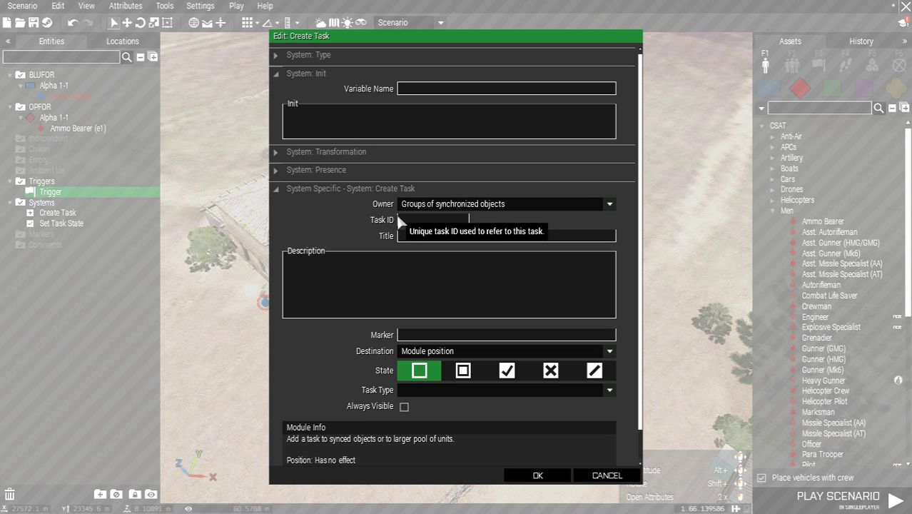
{"action": "left_click", "coordinate": [414, 222]}
{"action": "type", "text": "task1"}
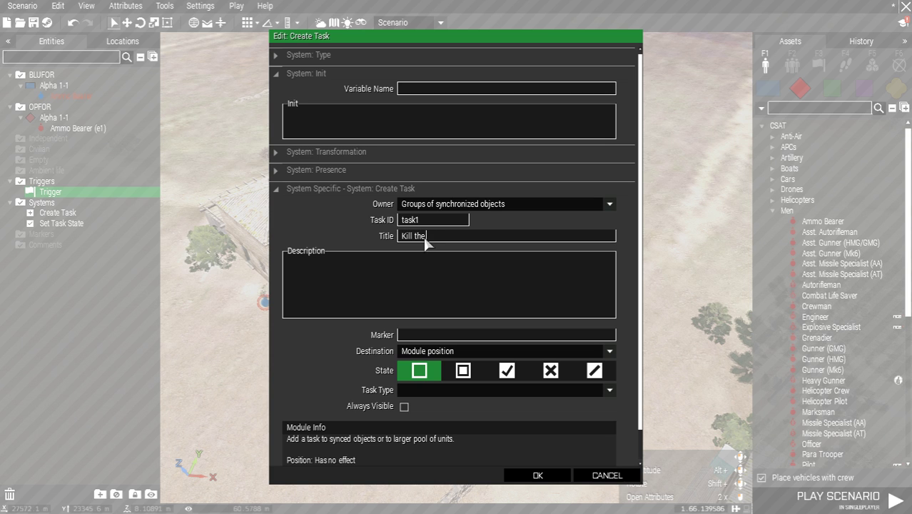
{"action": "type", "text": "soldier"}
{"action": "key", "text": "Tab"}
{"action": "type", "text": "Kill him"}
{"action": "left_click", "coordinate": [463, 370]}
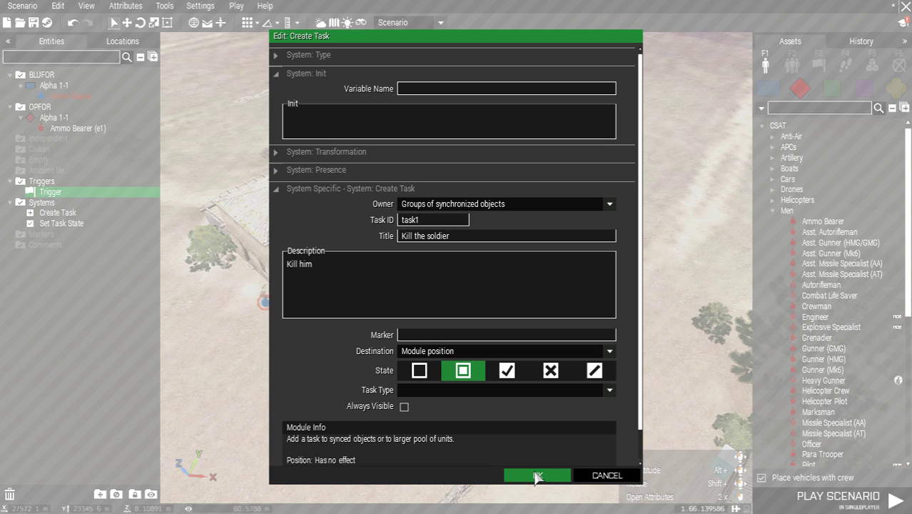
- Confirm the task settings, then set the Set Task State module's state to Succeeded
{"action": "left_click", "coordinate": [538, 475]}
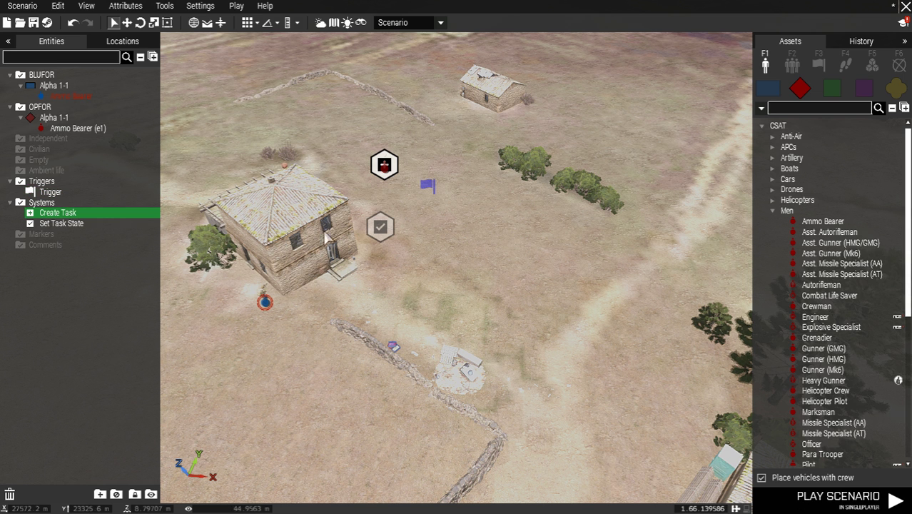
{"action": "double_click", "coordinate": [380, 226]}
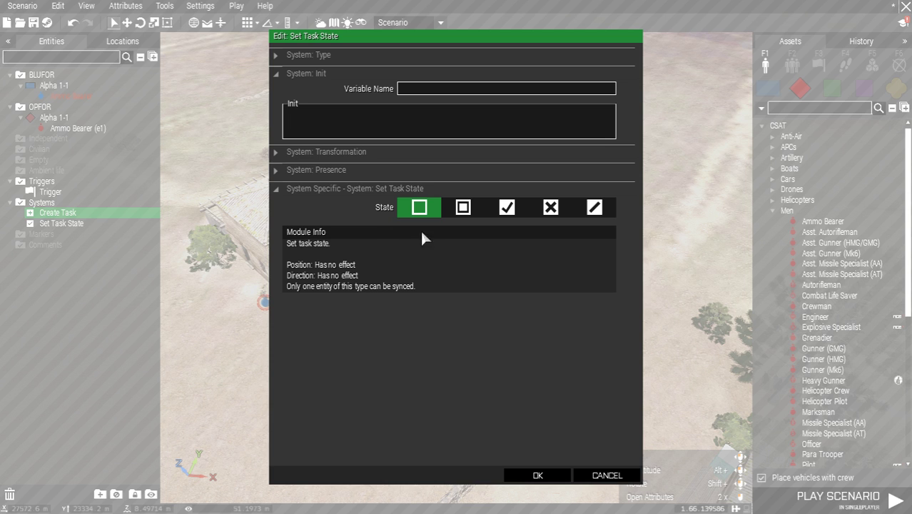
{"action": "left_click", "coordinate": [505, 208]}
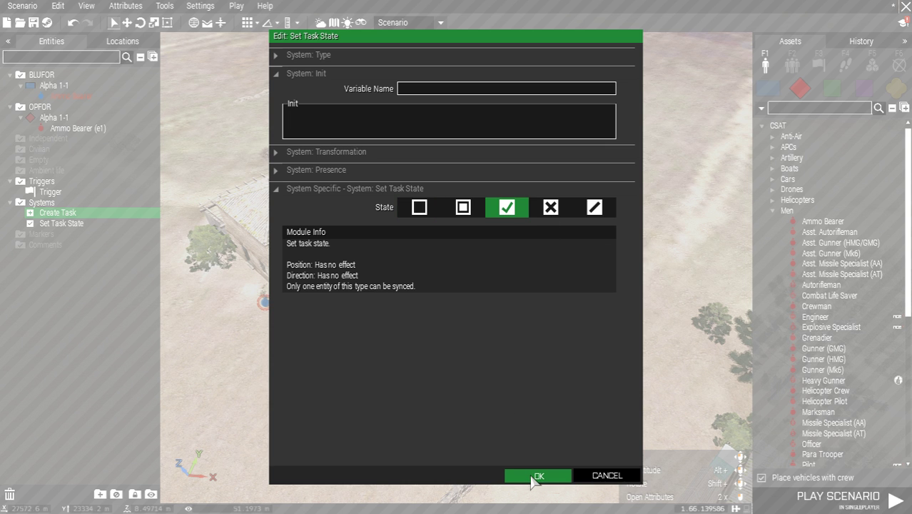
- Confirm the Succeeded state and sync the trigger to the Set Task State module
{"action": "left_click", "coordinate": [537, 477]}
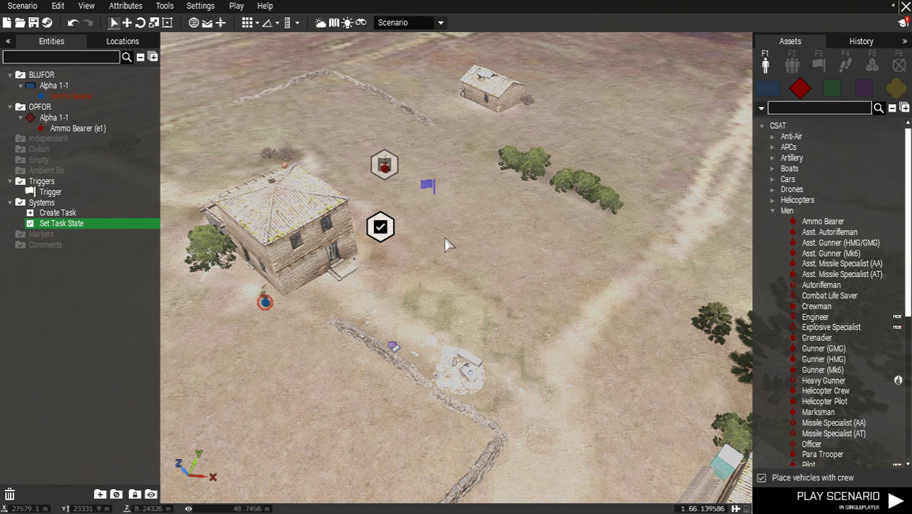
{"action": "right_click", "coordinate": [431, 193]}
{"action": "key", "text": "Escape"}
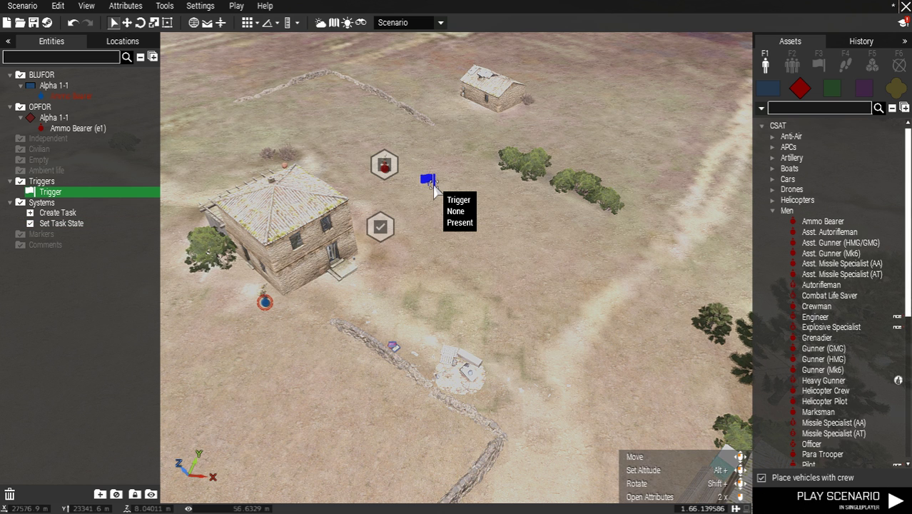
{"action": "right_click", "coordinate": [433, 185]}
{"action": "mouse_move", "coordinate": [460, 189]}
{"action": "left_click", "coordinate": [594, 191]}
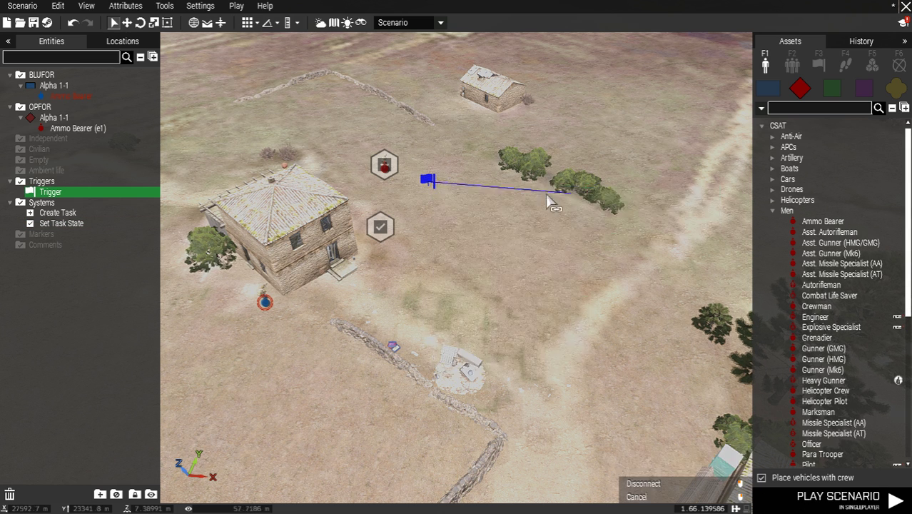
{"action": "left_click", "coordinate": [380, 224]}
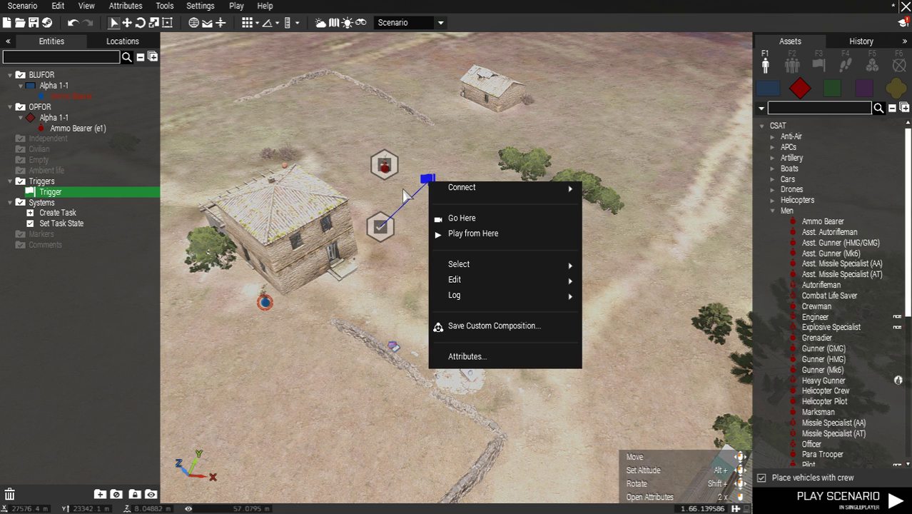
- Sync the Create Task module to the Set Task State module
{"action": "right_click", "coordinate": [397, 168]}
{"action": "mouse_move", "coordinate": [455, 179]}
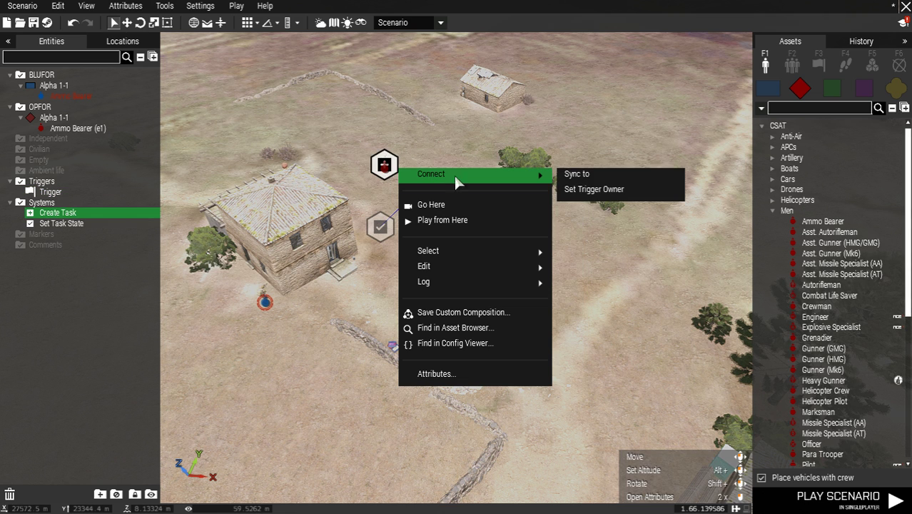
{"action": "left_click", "coordinate": [577, 174]}
{"action": "left_click", "coordinate": [380, 227]}
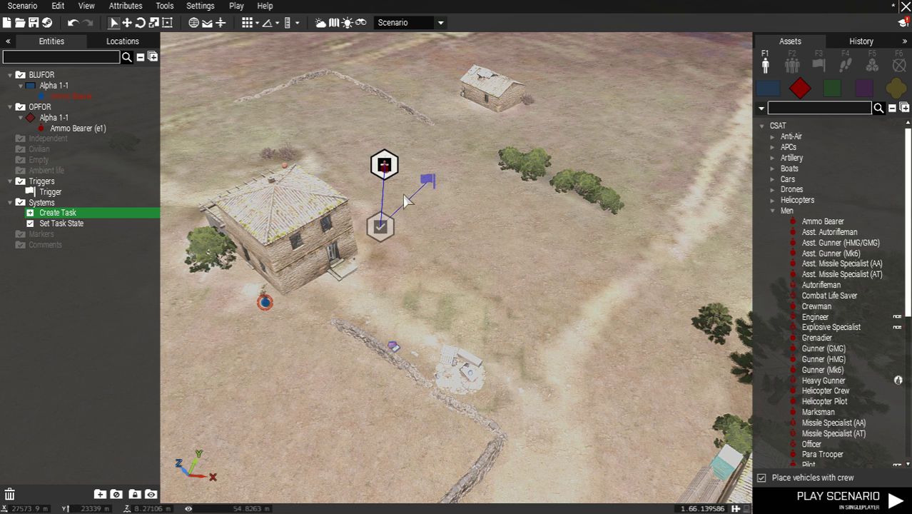
- Sync the Create Task module to the BLUFOR Ammo Bearer unit
{"action": "right_click", "coordinate": [397, 167]}
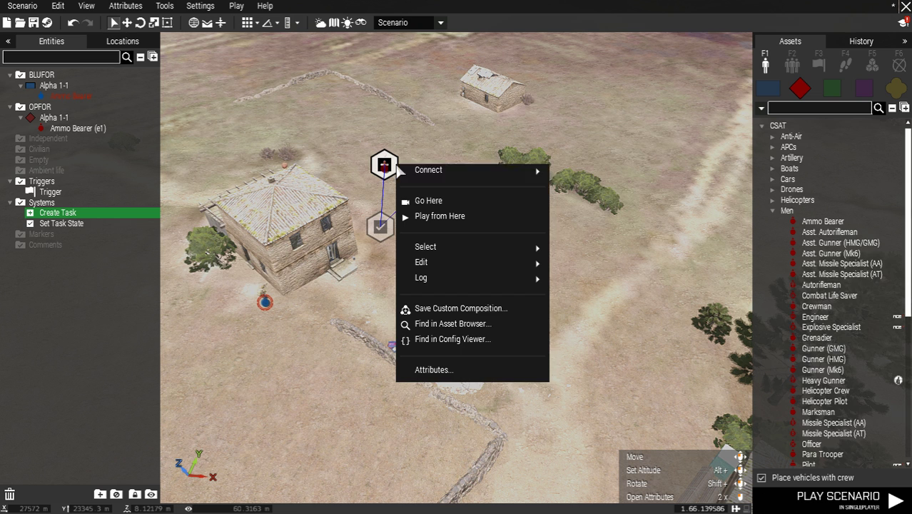
{"action": "mouse_move", "coordinate": [513, 172]}
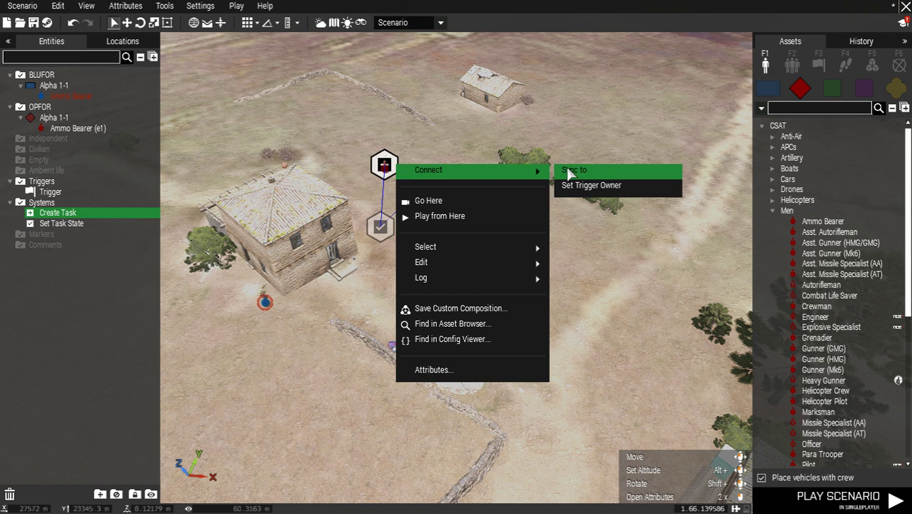
{"action": "left_click", "coordinate": [569, 174]}
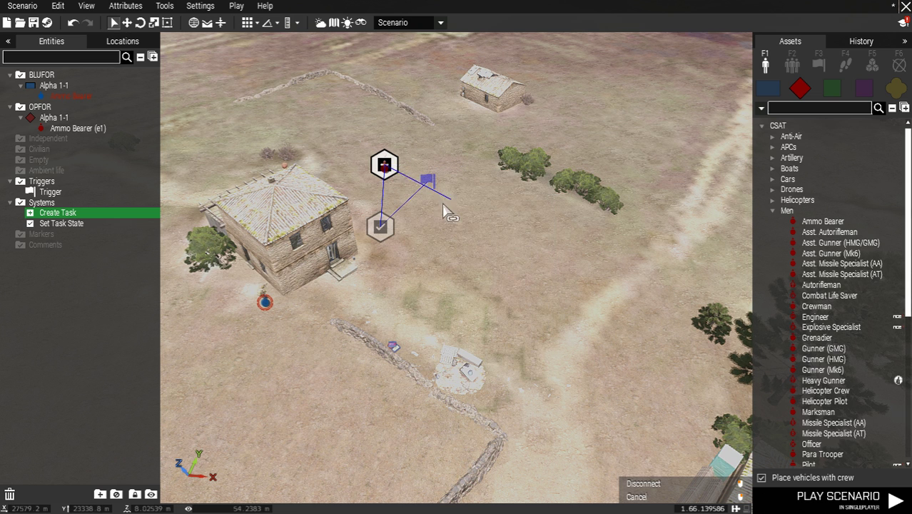
{"action": "left_click", "coordinate": [263, 301]}
{"action": "scroll", "coordinate": [293, 306], "scroll_direction": "down", "scroll_amount": 3}
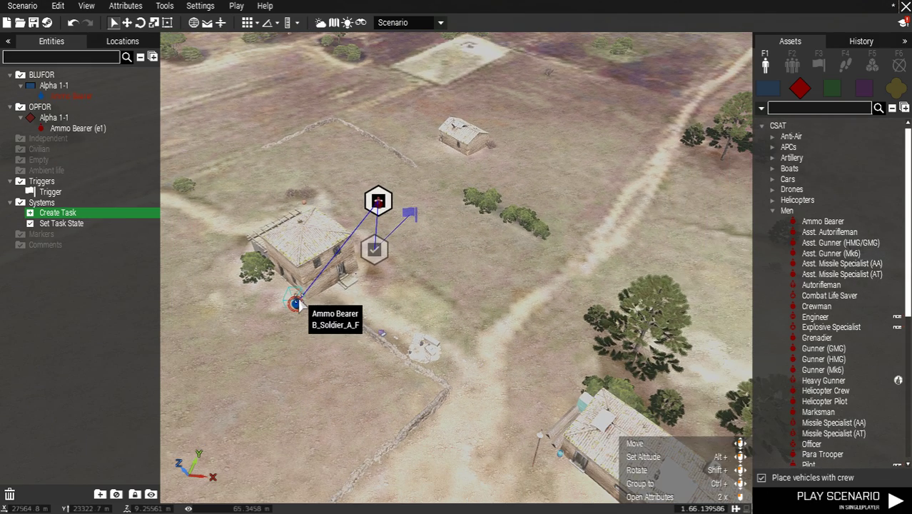
- Tick Player under Object: Control for the BLUFOR Ammo Bearer and confirm
{"action": "double_click", "coordinate": [298, 301]}
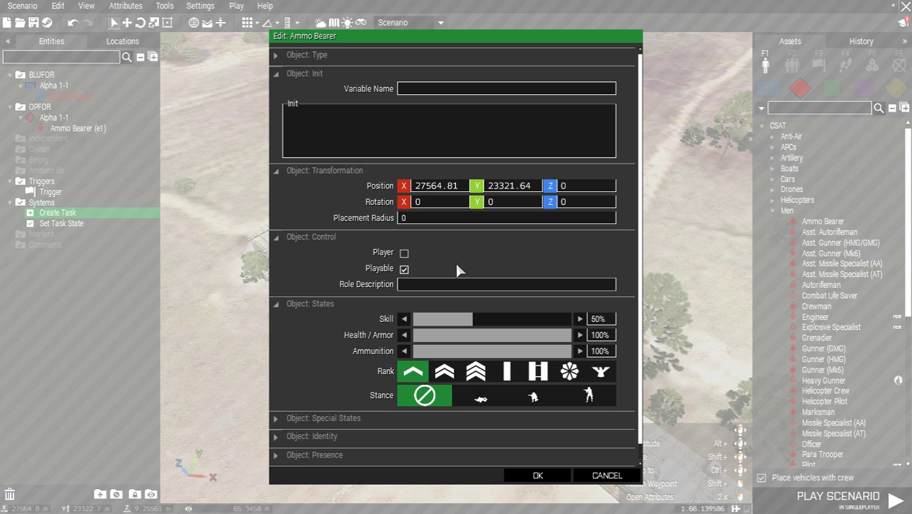
{"action": "left_click", "coordinate": [403, 252]}
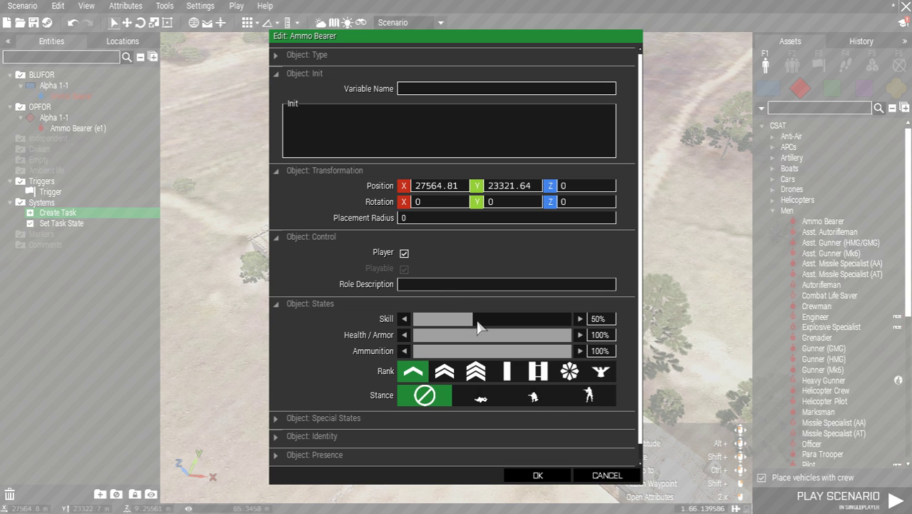
{"action": "left_click", "coordinate": [536, 475]}
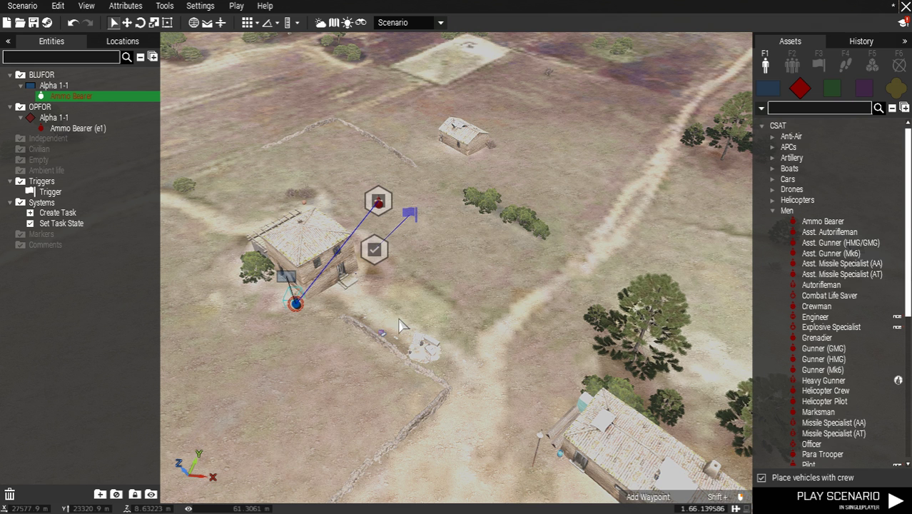
- Enter "end1" call BIS_fnc_endMission as the trigger's On Activation code
{"action": "double_click", "coordinate": [412, 288]}
{"action": "left_click", "coordinate": [293, 384]}
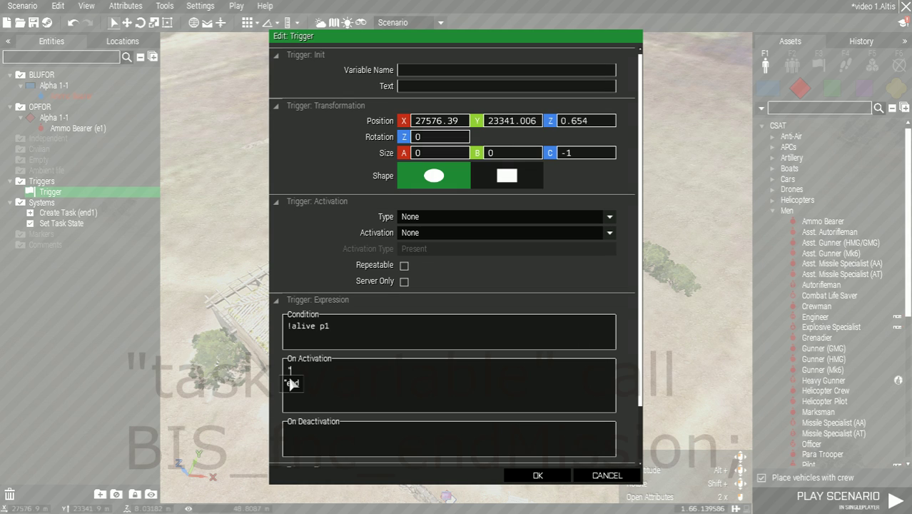
{"action": "type", "text": "\"end1\" "}
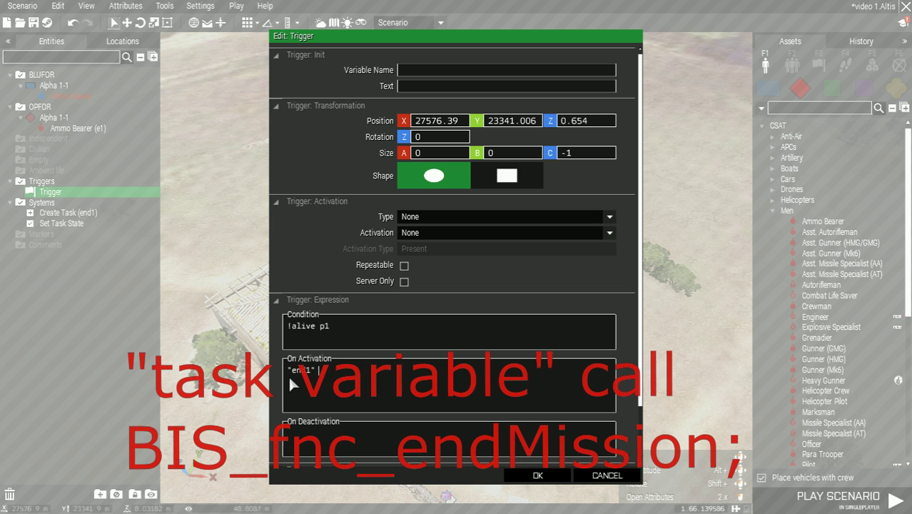
{"action": "type", "text": "call BIS_fn"}
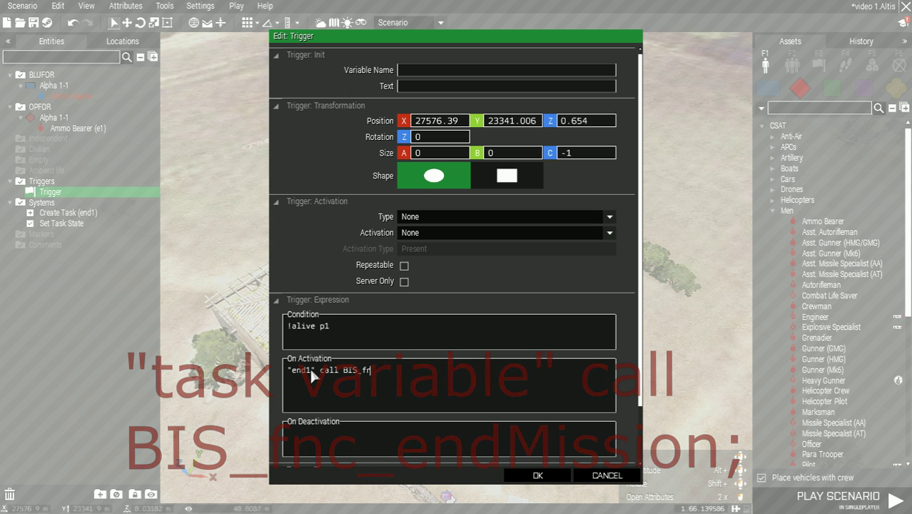
{"action": "type", "text": "c_"}
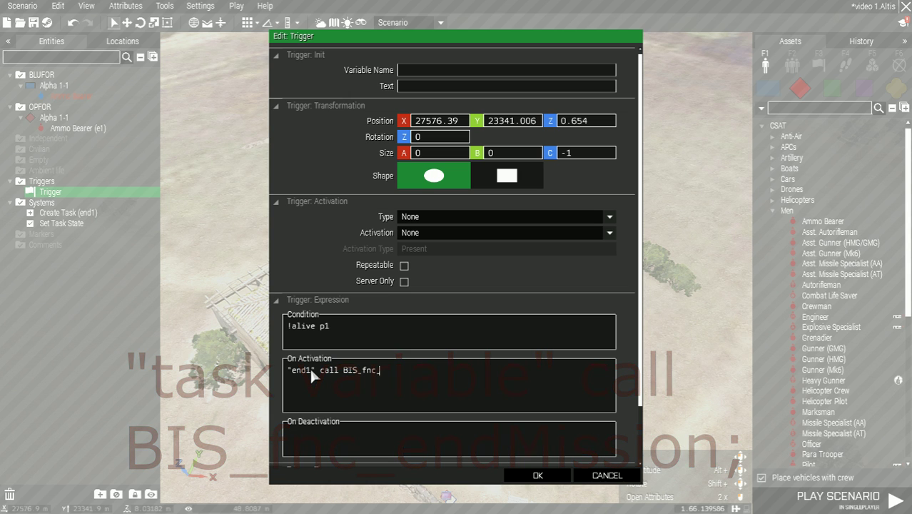
{"action": "type", "text": "endMission"}
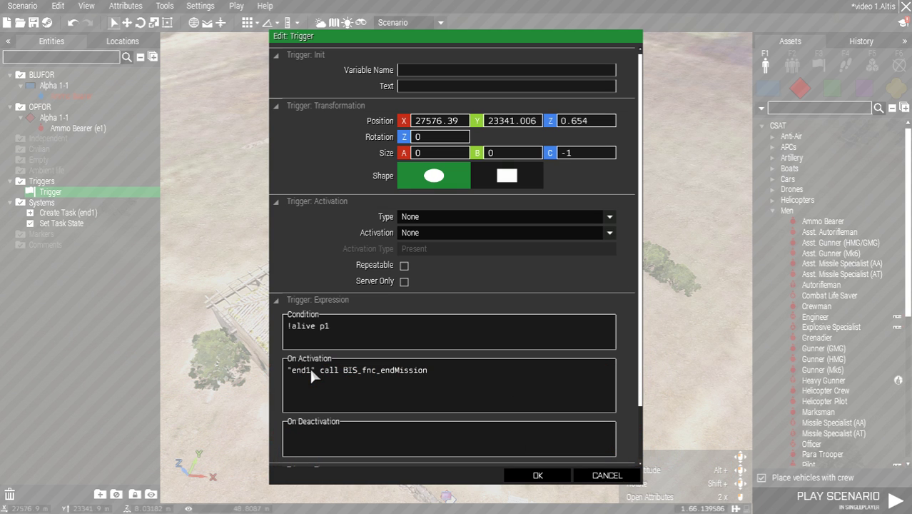
{"action": "key", "text": "Return"}
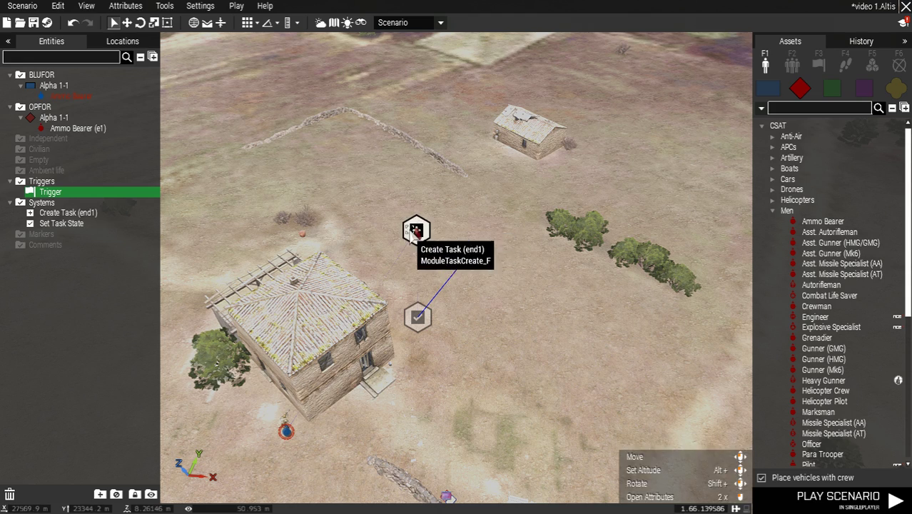
- Check that Create Task's variable name is end1, then reconfirm the trigger's attributes
{"action": "double_click", "coordinate": [416, 229]}
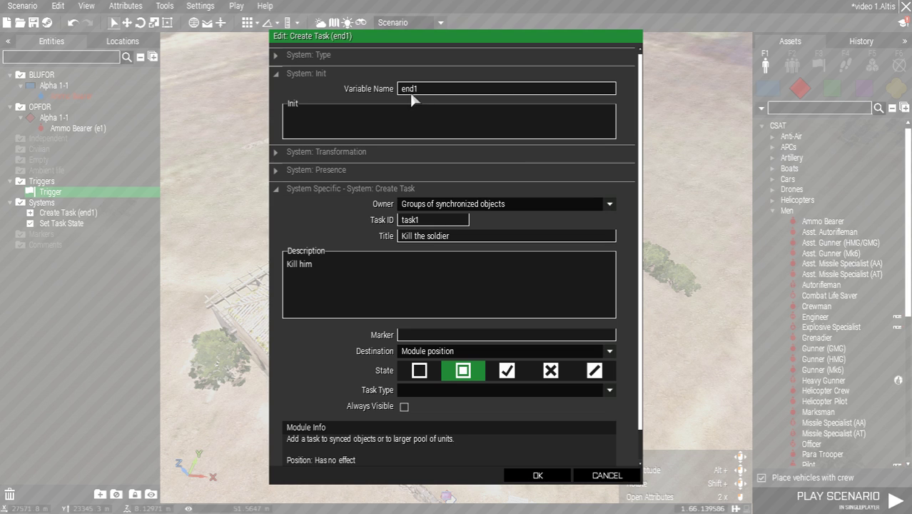
{"action": "left_click", "coordinate": [535, 475]}
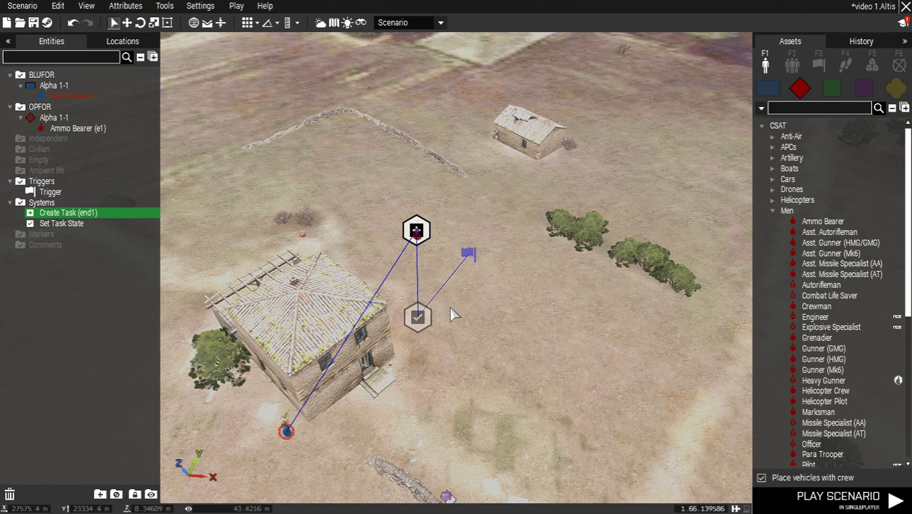
{"action": "double_click", "coordinate": [465, 255]}
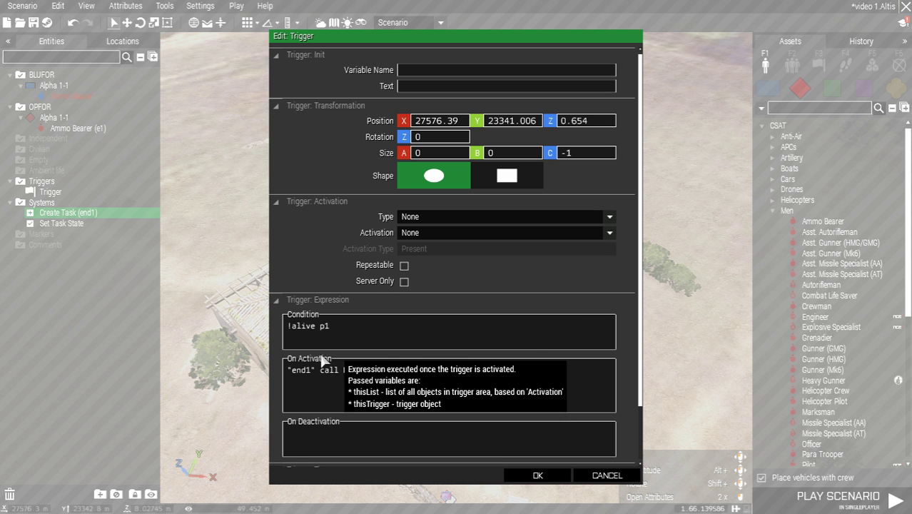
{"action": "left_click", "coordinate": [533, 475]}
- Bring up the Ammo Bearer's context menu with the Play as the Character option
{"action": "scroll", "coordinate": [329, 424], "scroll_direction": "up", "scroll_amount": 2}
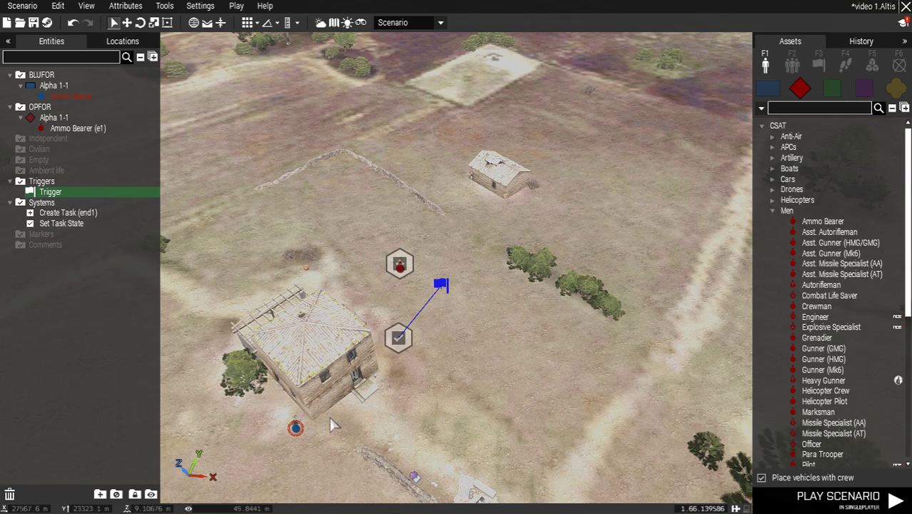
{"action": "scroll", "coordinate": [342, 422], "scroll_direction": "down", "scroll_amount": 2}
{"action": "right_click", "coordinate": [299, 427]}
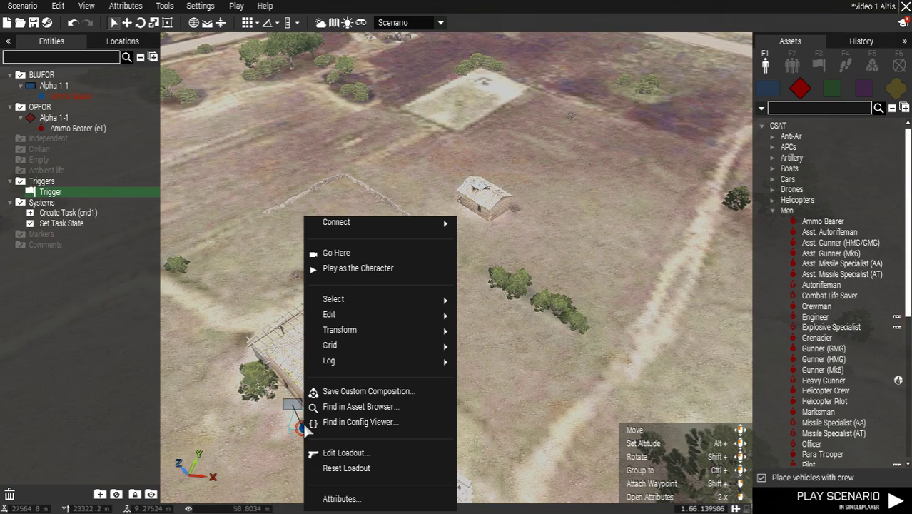